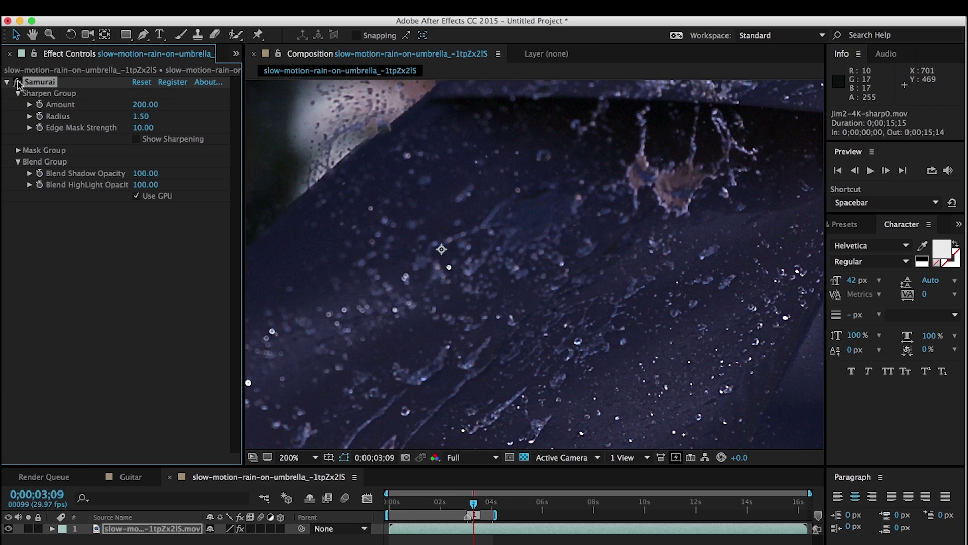
- Bypass the Samurai effect on the rain-on-umbrella clip to compare it unsharpened
{"action": "left_click", "coordinate": [18, 82]}
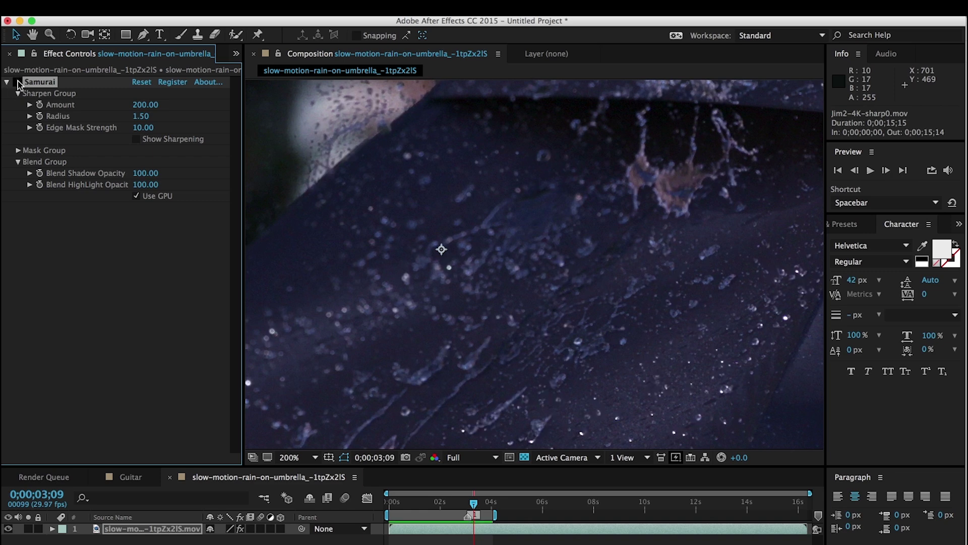
- Re-enable Samurai on the rain clip and set its Blend HighLight Opacity to 50
{"action": "left_click", "coordinate": [18, 82]}
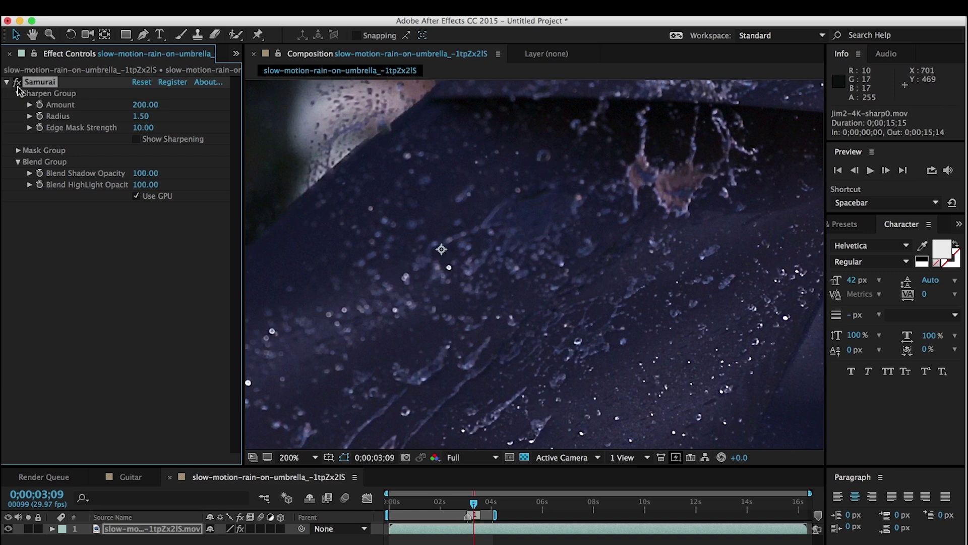
{"action": "left_click", "coordinate": [151, 185]}
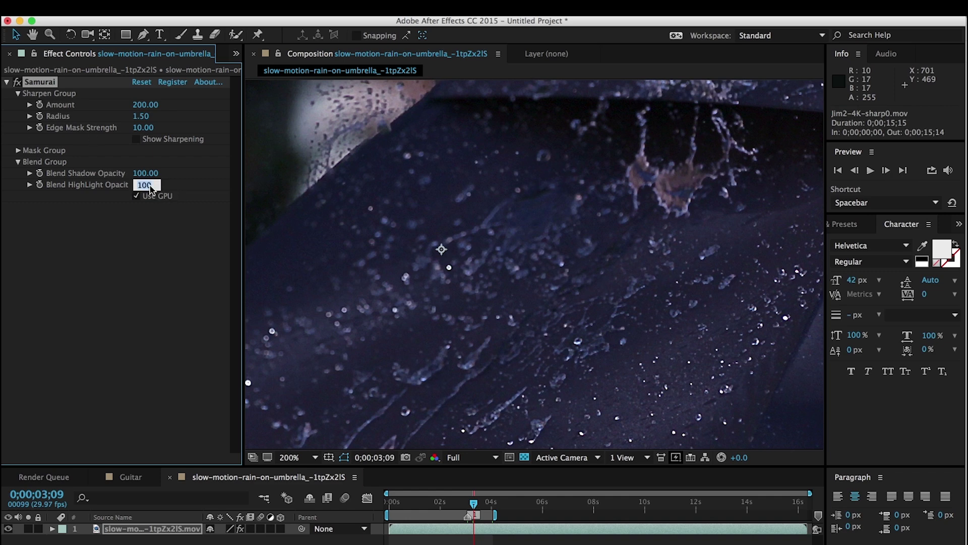
{"action": "type", "text": "50"}
{"action": "key", "text": "Return"}
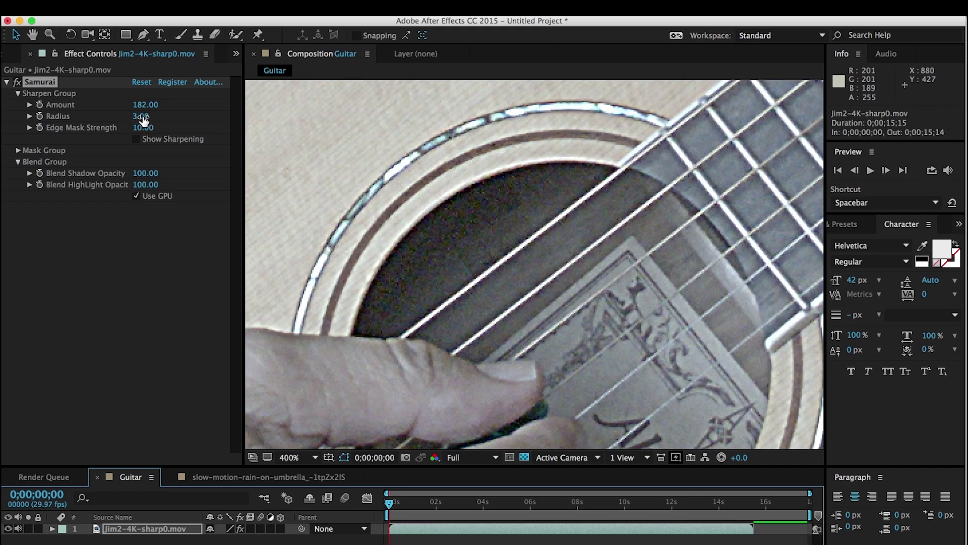
{"action": "left_click_drag", "start_coordinate": [144, 120], "coordinate": [160, 112]}
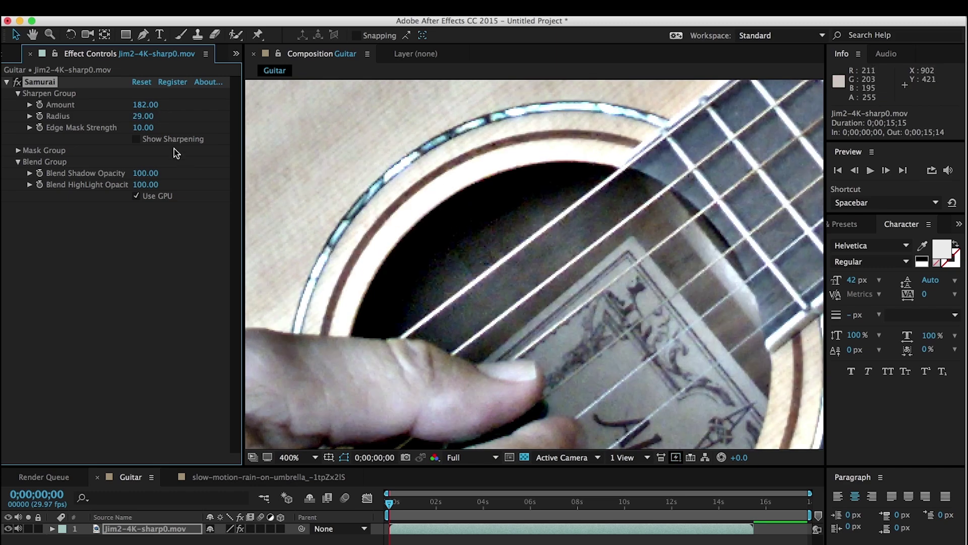
- Scrub the guitar clip's Samurai Radius down to 17.00
{"action": "mouse_move", "coordinate": [144, 116]}
{"action": "left_mouse_down"}
{"action": "mouse_move", "coordinate": [130, 116]}
{"action": "mouse_move", "coordinate": [141, 116]}
{"action": "left_mouse_up"}
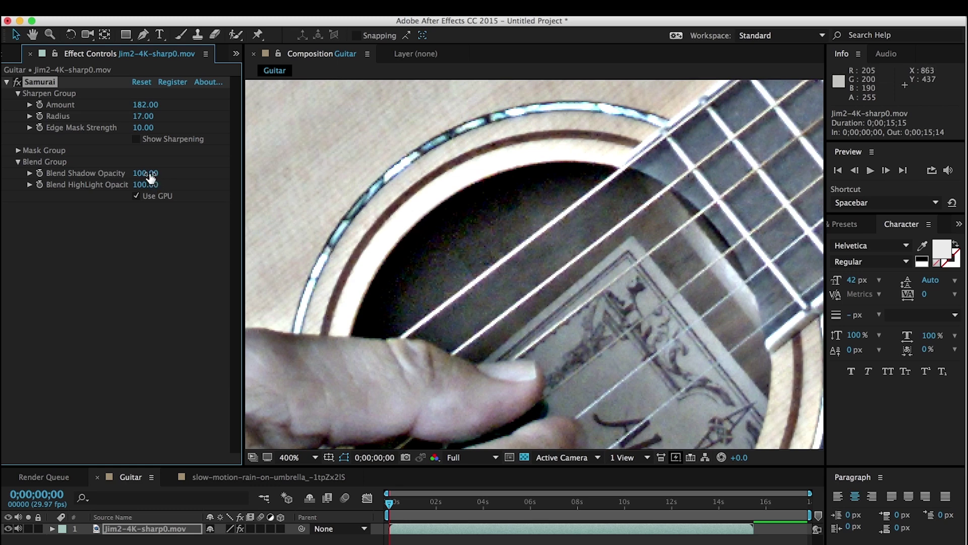
{"action": "left_click_drag", "start_coordinate": [150, 173], "coordinate": [61, 179]}
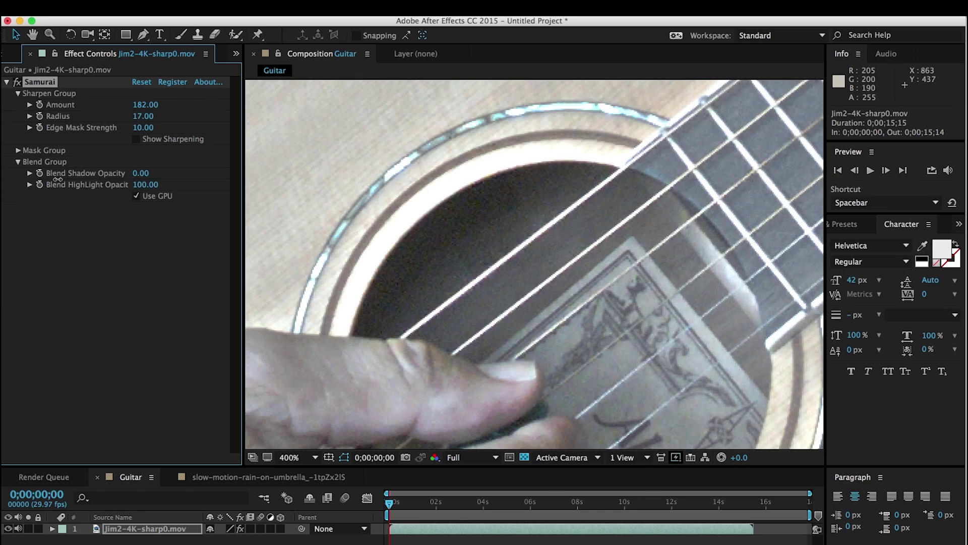
{"action": "left_click_drag", "start_coordinate": [58, 179], "coordinate": [147, 172]}
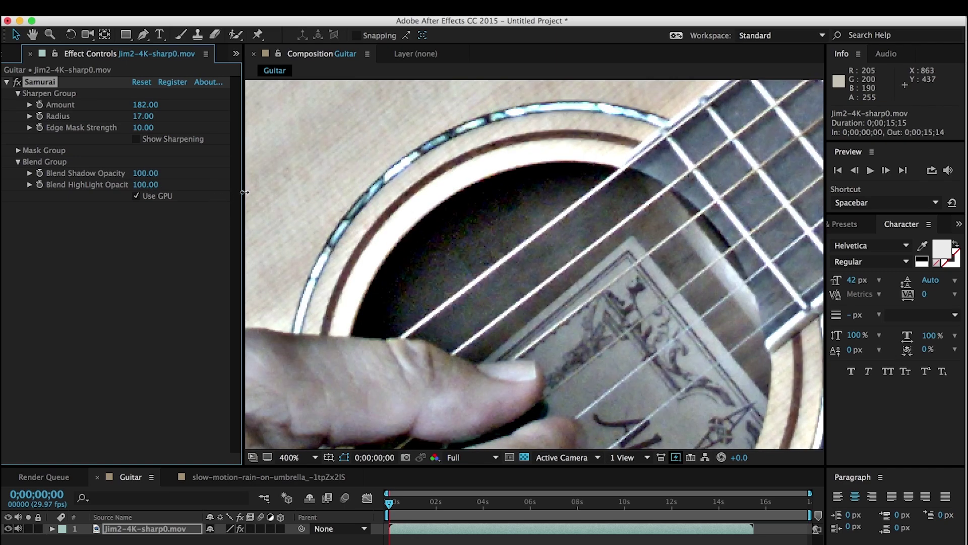
- Scrub the guitar's Blend HighLight Opacity to zero for comparison and view it at 200%
{"action": "left_click_drag", "start_coordinate": [145, 185], "coordinate": [205, 188]}
{"action": "left_click", "coordinate": [305, 457]}
{"action": "left_click", "coordinate": [301, 524]}
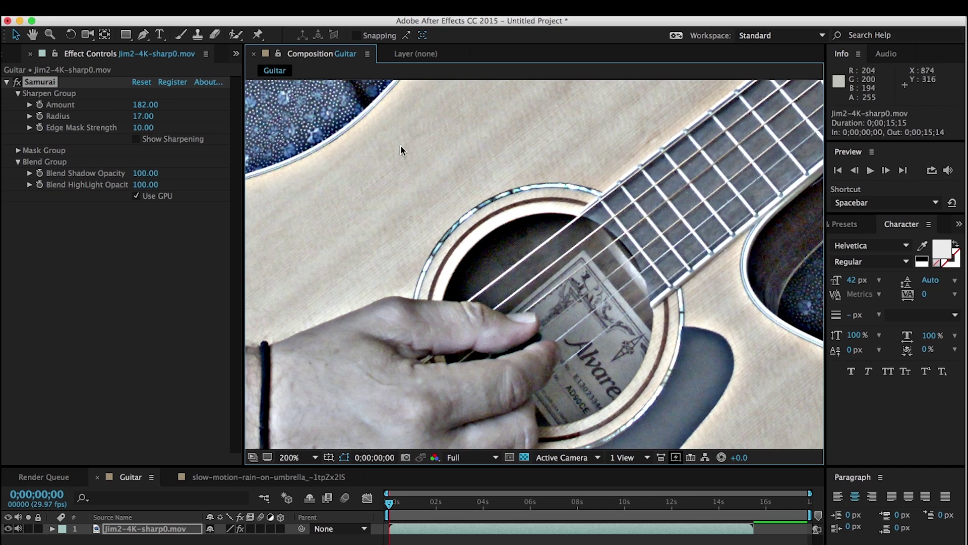
- Switch to the rain-on-umbrella composition and show it at 100% magnification
{"action": "left_click", "coordinate": [282, 474]}
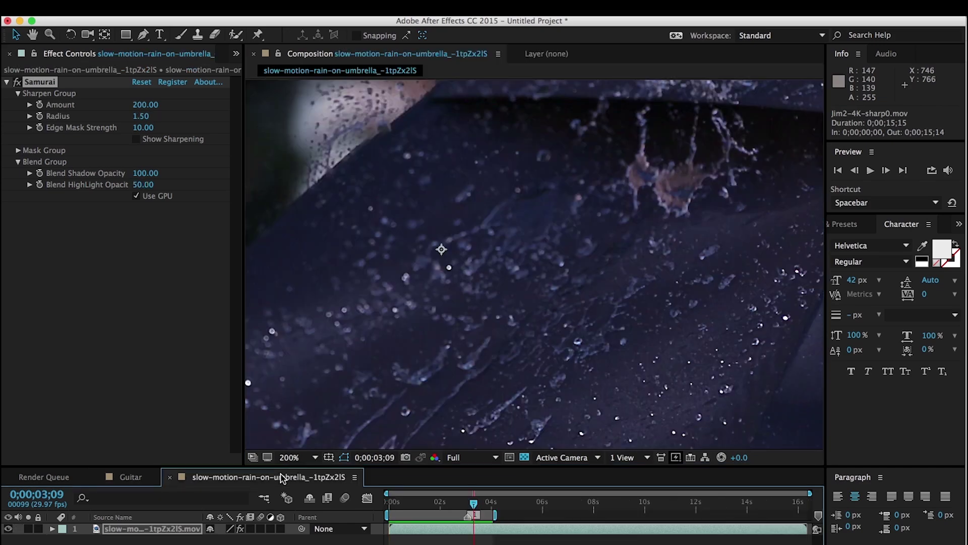
{"action": "left_click", "coordinate": [295, 457]}
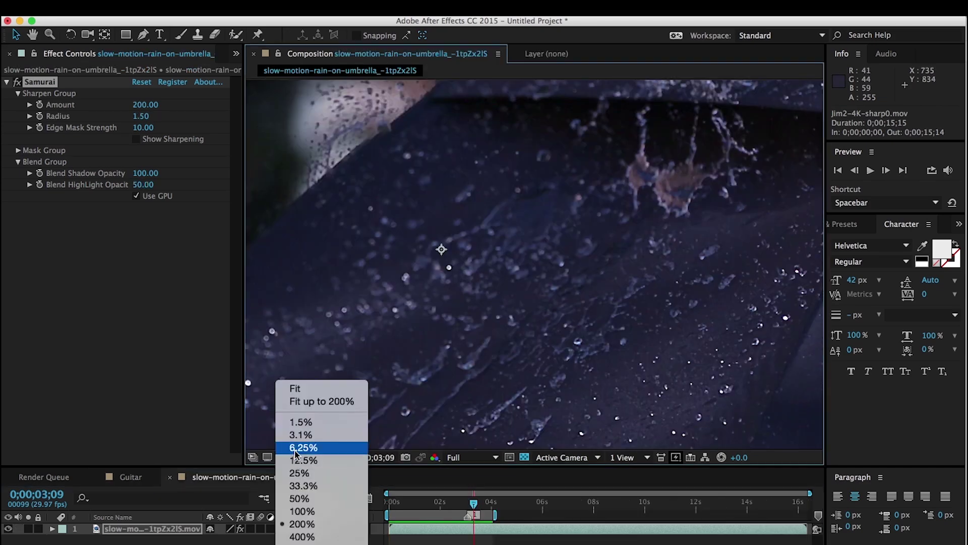
{"action": "left_click", "coordinate": [308, 512]}
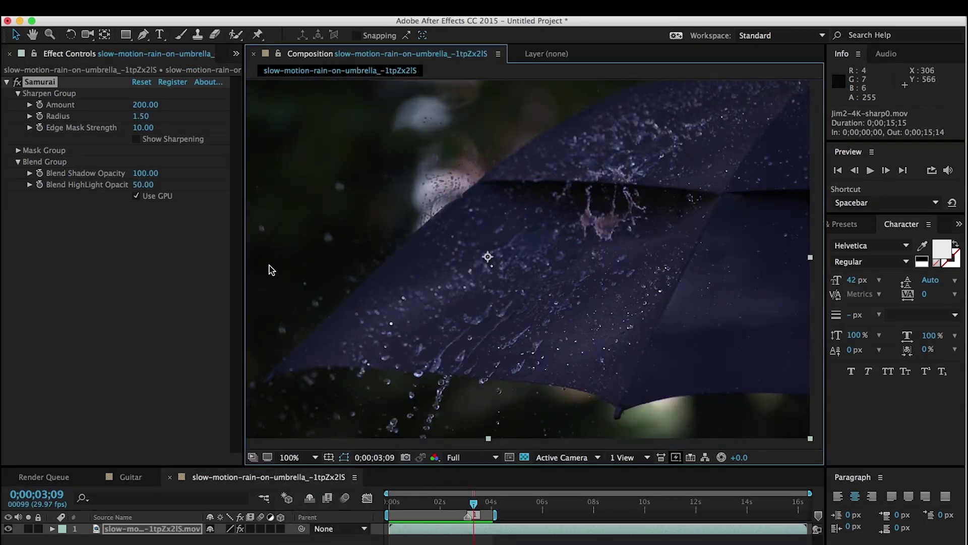
- Bypass Samurai and play a preview of the unsharpened rain clip, then stop it
{"action": "left_click", "coordinate": [17, 82]}
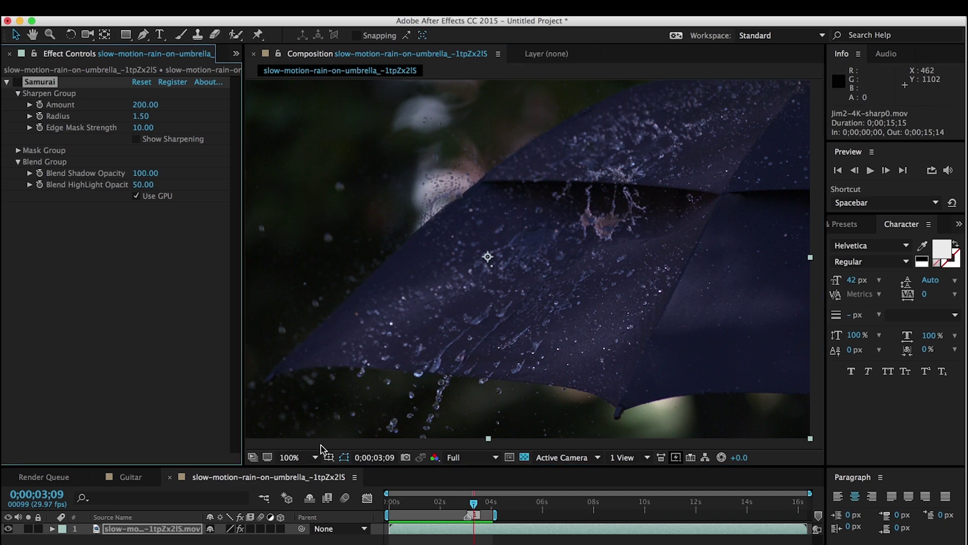
{"action": "left_click", "coordinate": [875, 171]}
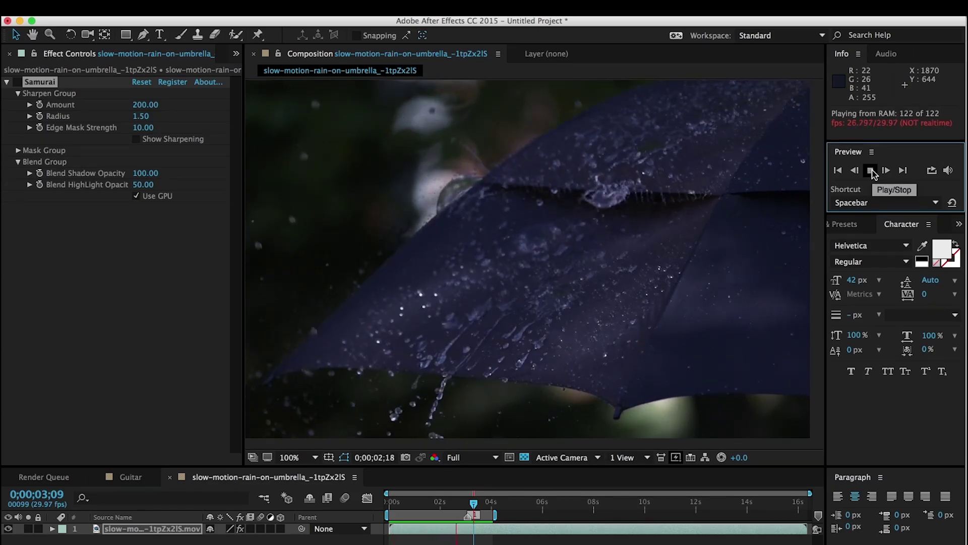
{"action": "left_click", "coordinate": [872, 172]}
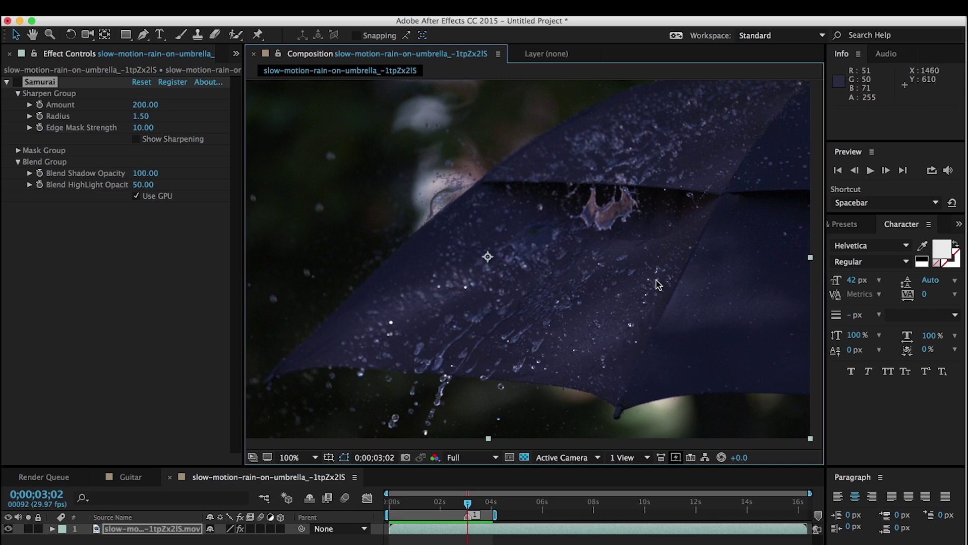
- Magnify the rain clip to 200% to view the splashing droplets up close
{"action": "left_click", "coordinate": [297, 457]}
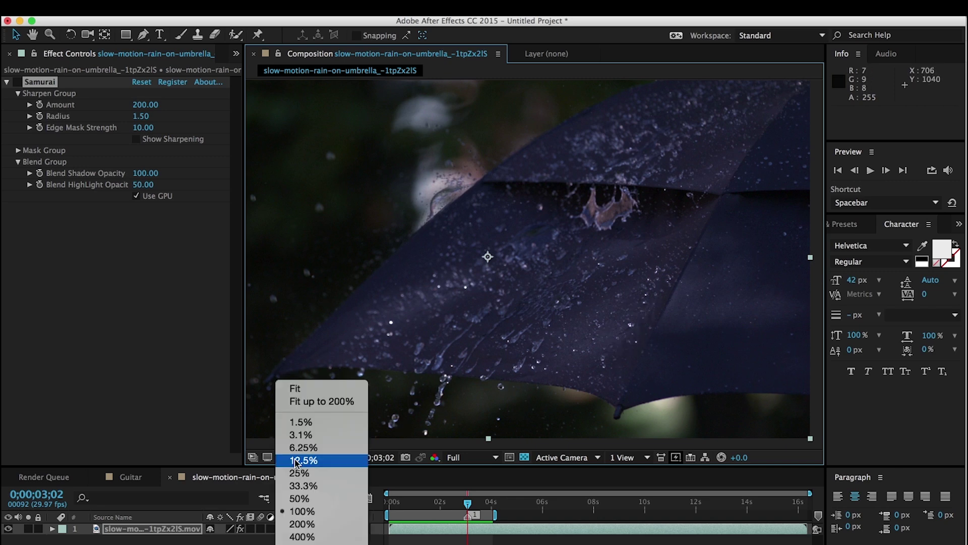
{"action": "left_click", "coordinate": [312, 525]}
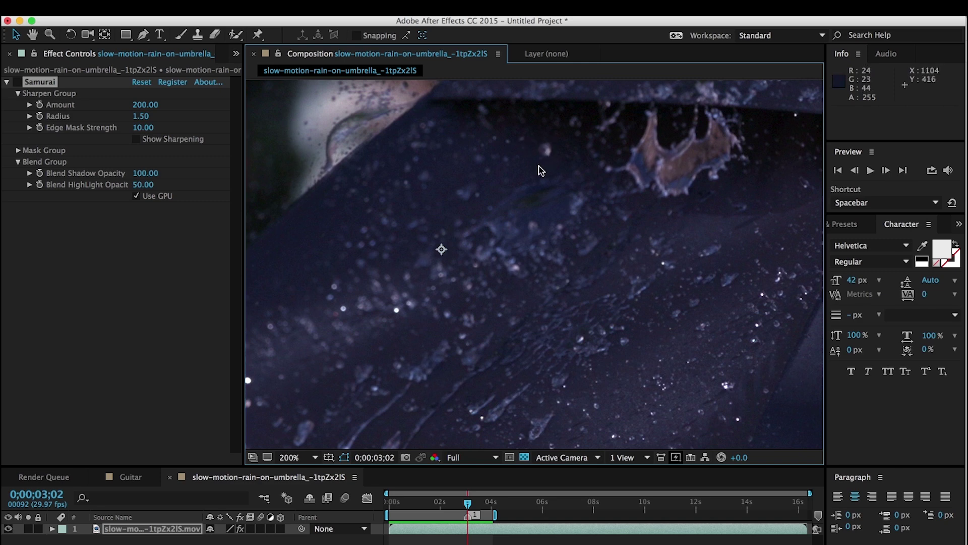
{"action": "left_click", "coordinate": [18, 84]}
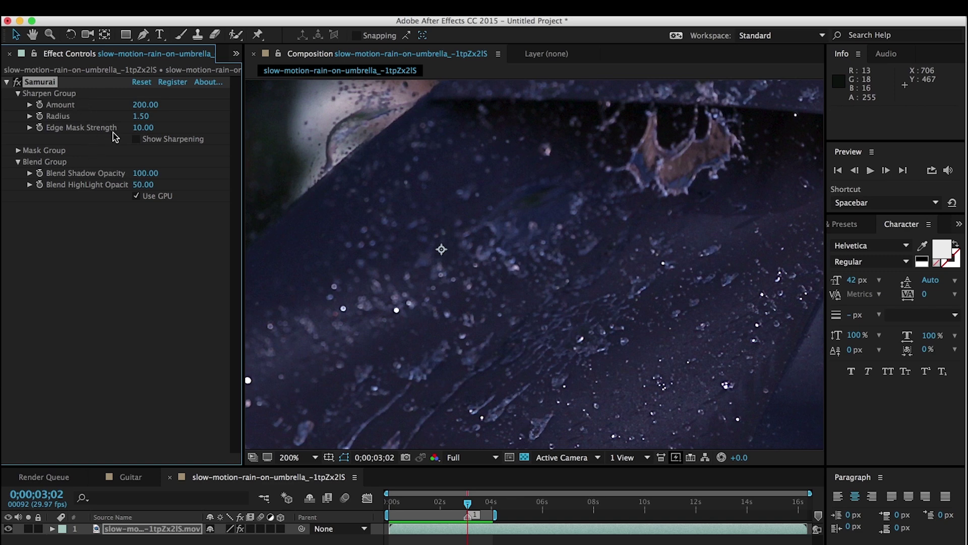
- Expand Samurai's Mask Group and toggle the Show Sharpening edge preview on, then off
{"action": "left_click", "coordinate": [18, 151]}
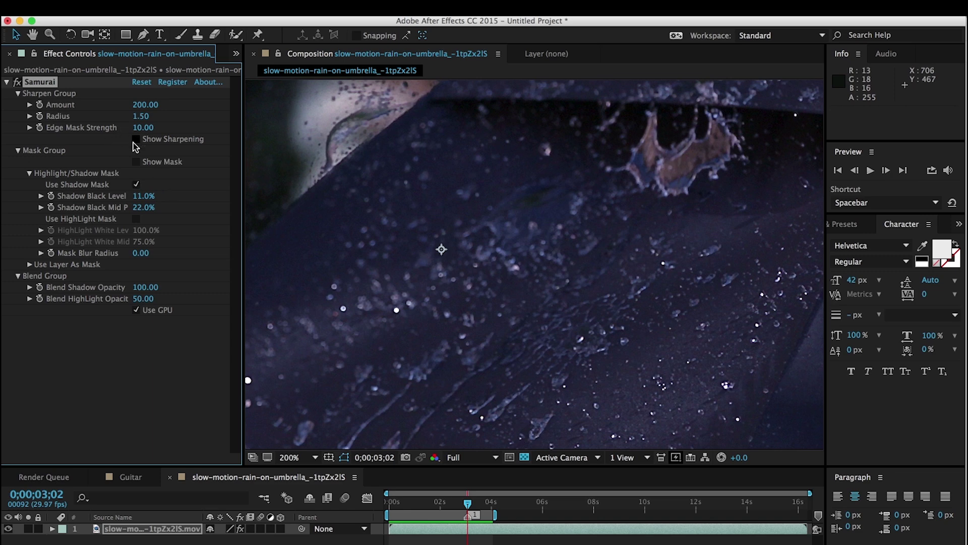
{"action": "left_click", "coordinate": [154, 144]}
{"action": "left_click", "coordinate": [136, 141]}
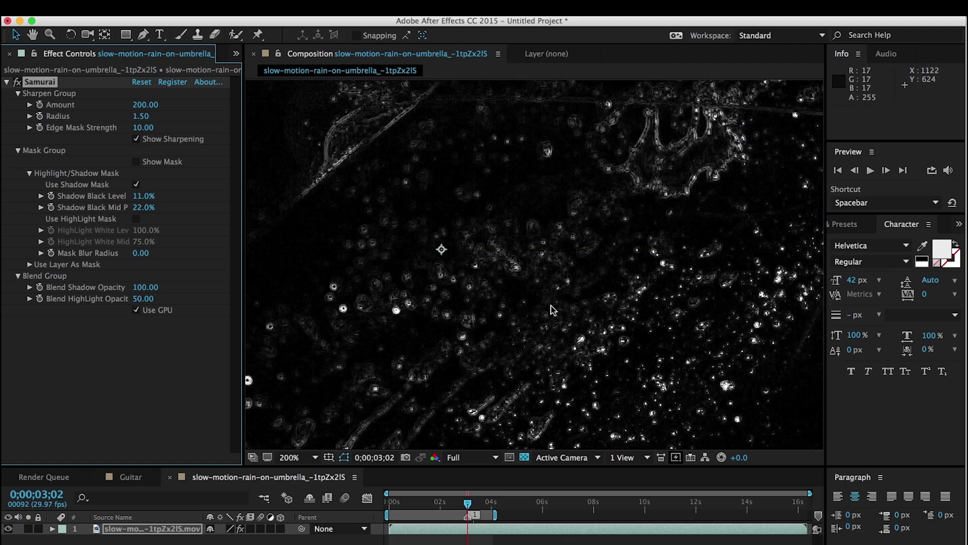
{"action": "left_click", "coordinate": [136, 139]}
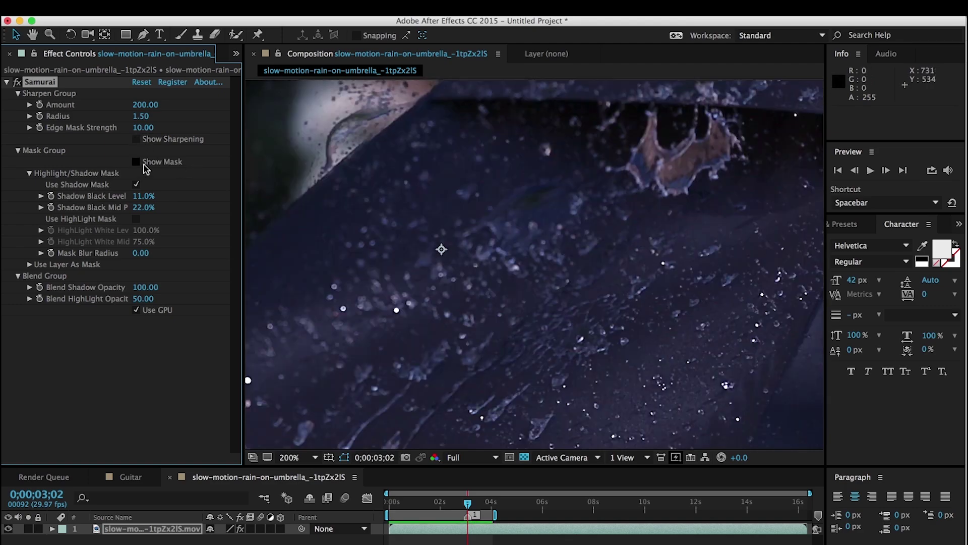
- Preview the Samurai shadow mask, pan across it, then turn Show Mask off
{"action": "left_click", "coordinate": [136, 162]}
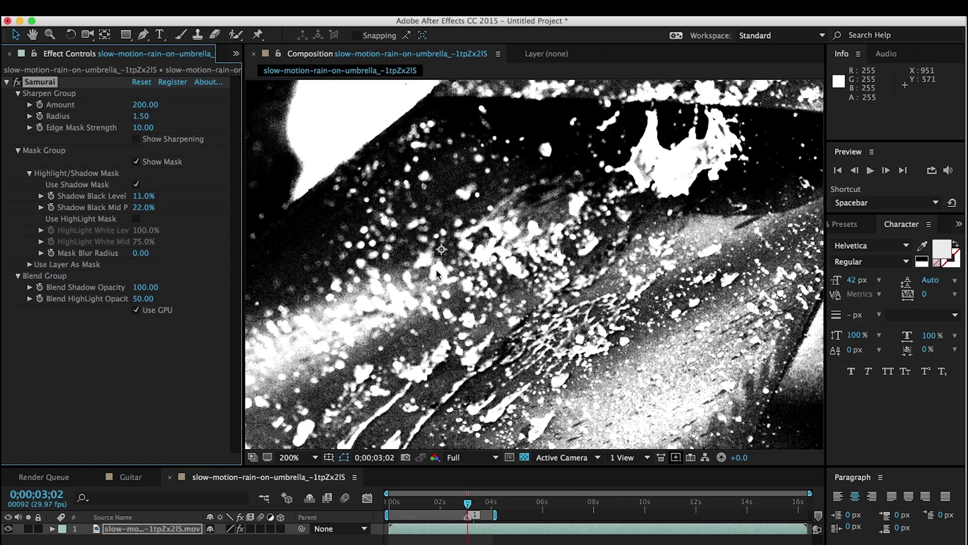
{"action": "key", "text": "space"}
{"action": "left_click_drag", "start_coordinate": [442, 270], "coordinate": [782, 328]}
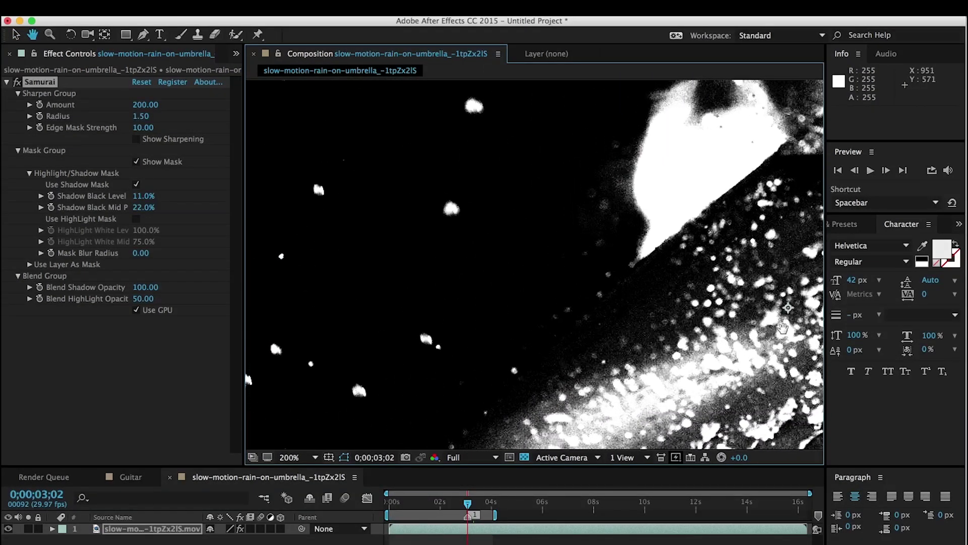
{"action": "left_click", "coordinate": [136, 162]}
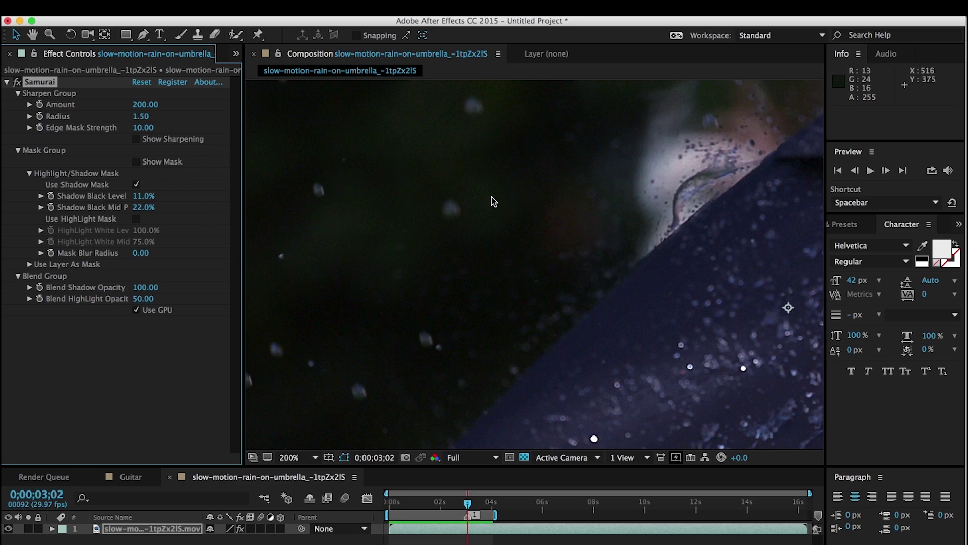
- Pan toward the umbrella's upper left and collapse the Mask Group settings
{"action": "key", "text": "h"}
{"action": "left_click_drag", "start_coordinate": [614, 246], "coordinate": [305, 204]}
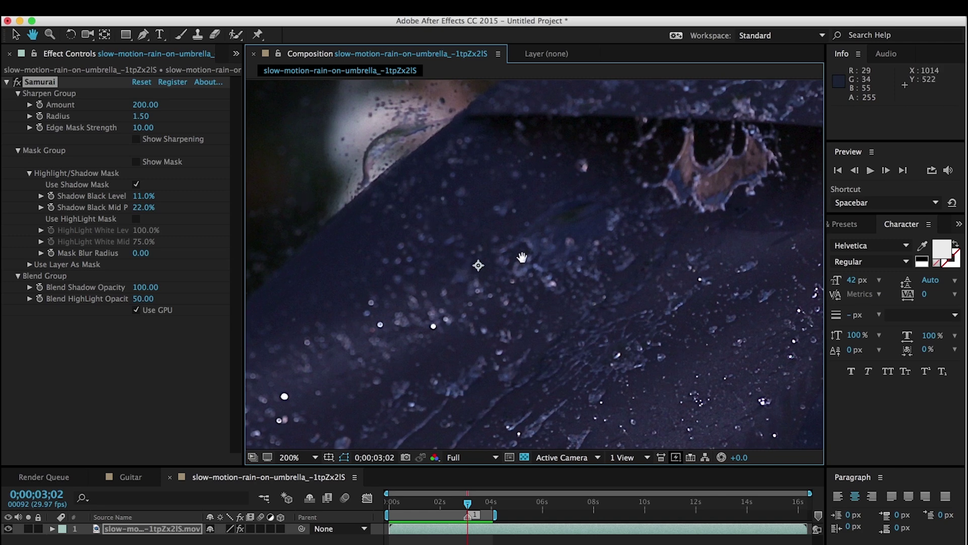
{"action": "key", "text": "v"}
{"action": "left_click", "coordinate": [18, 151]}
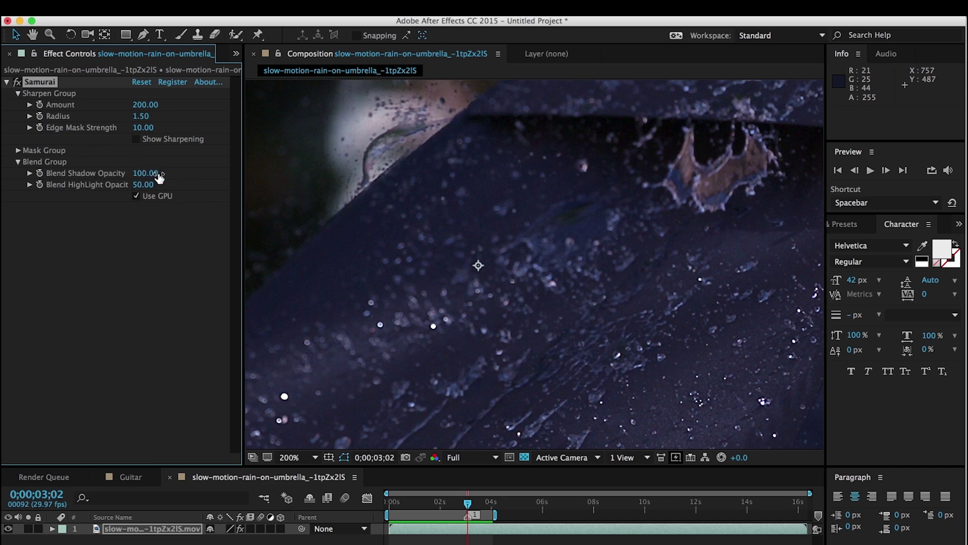
- Set Samurai's Blend HighLight Opacity to 100 and nudge the view slightly left
{"action": "left_click", "coordinate": [147, 187]}
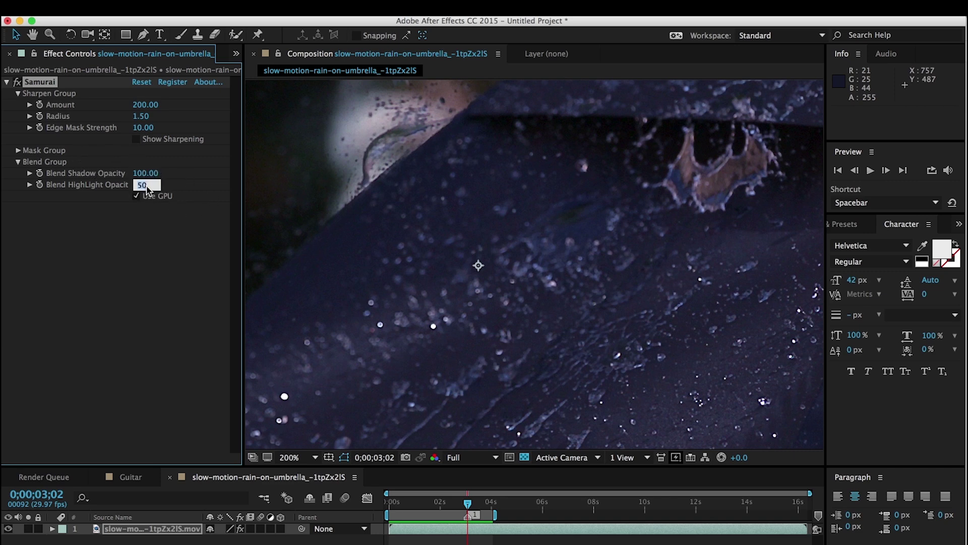
{"action": "type", "text": "100"}
{"action": "key", "text": "Return"}
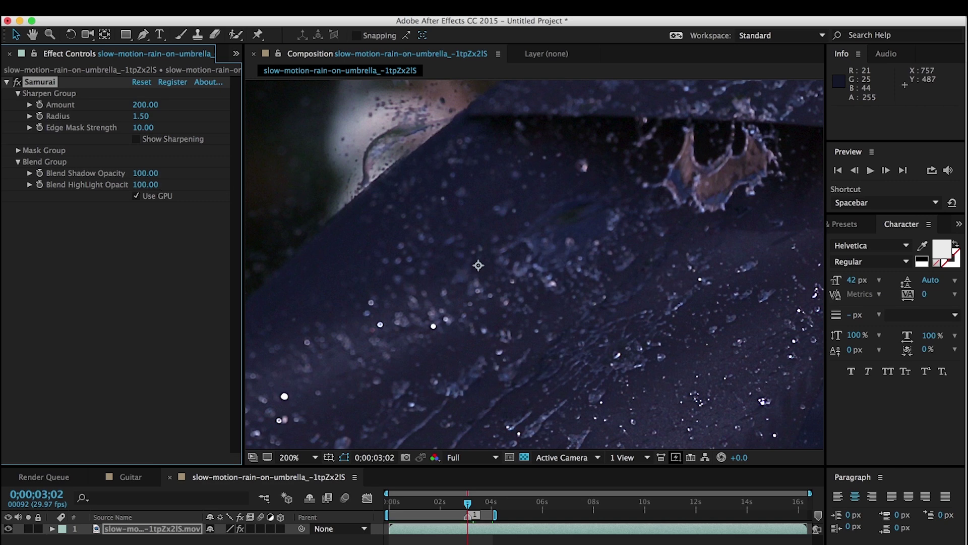
{"action": "key", "text": "h"}
{"action": "left_click_drag", "start_coordinate": [576, 275], "coordinate": [519, 275]}
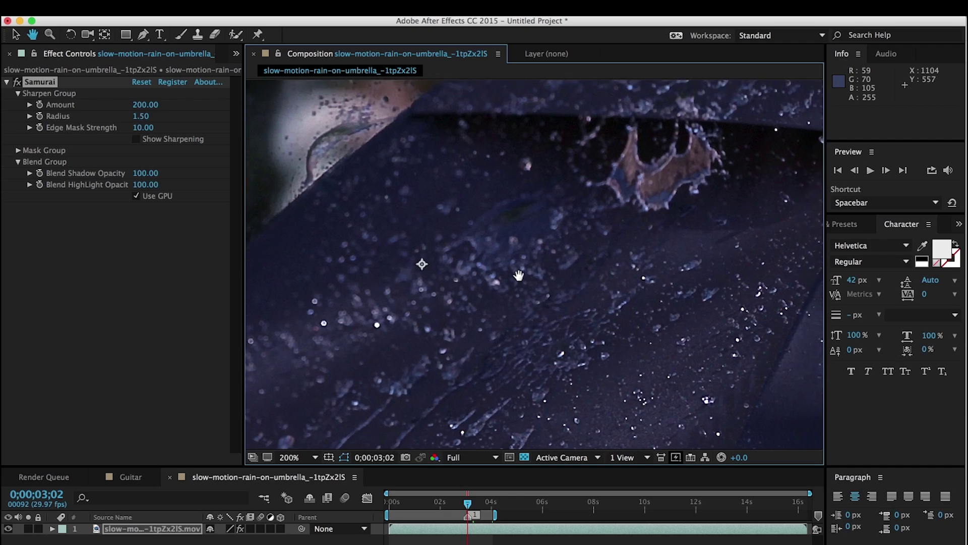
{"action": "key", "text": "v"}
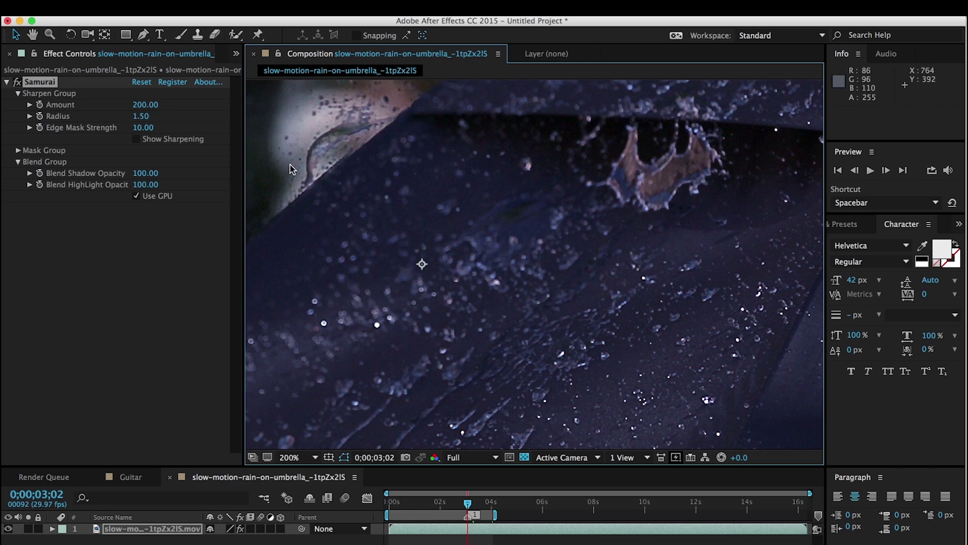
{"action": "left_click", "coordinate": [17, 83]}
{"action": "left_click", "coordinate": [18, 82]}
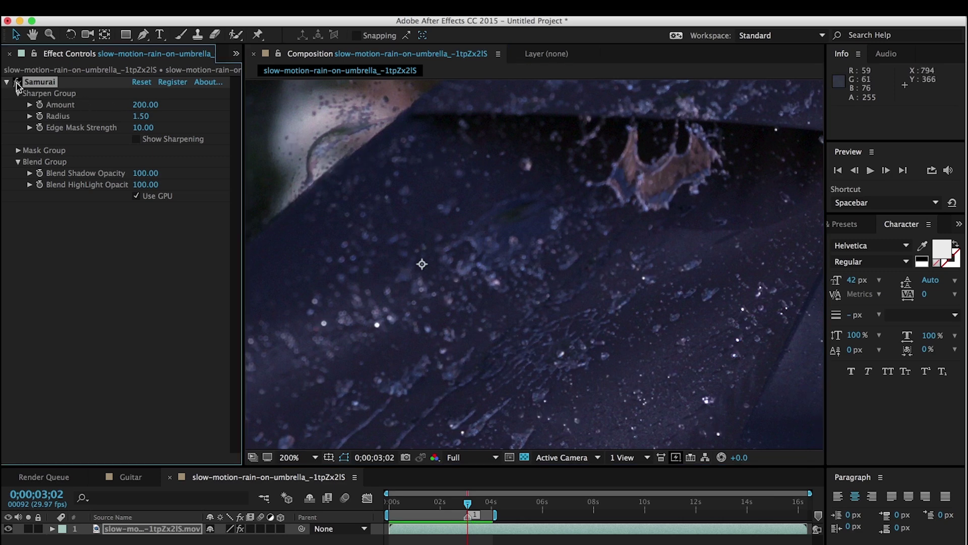
{"action": "left_click", "coordinate": [17, 82]}
{"action": "left_click", "coordinate": [17, 83]}
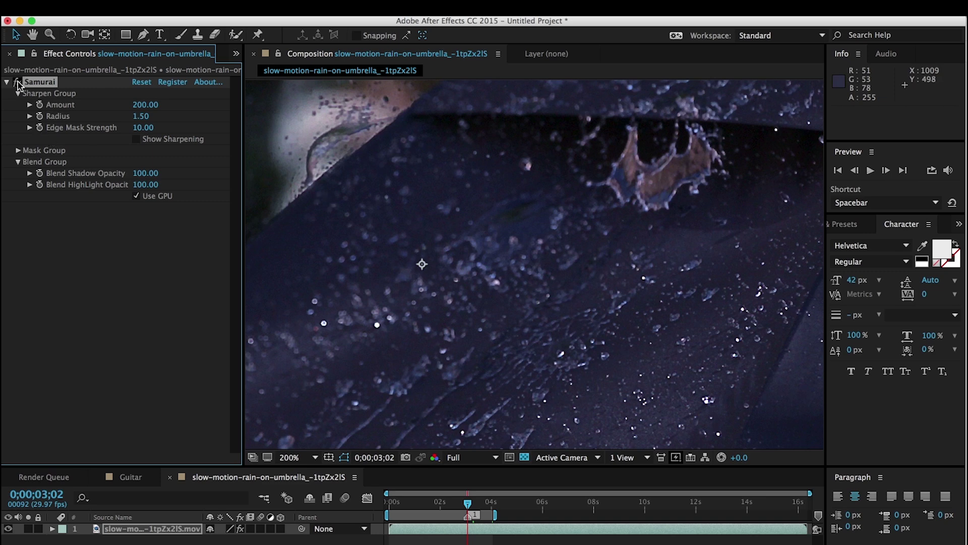
{"action": "left_click", "coordinate": [17, 82]}
{"action": "left_click", "coordinate": [17, 82]}
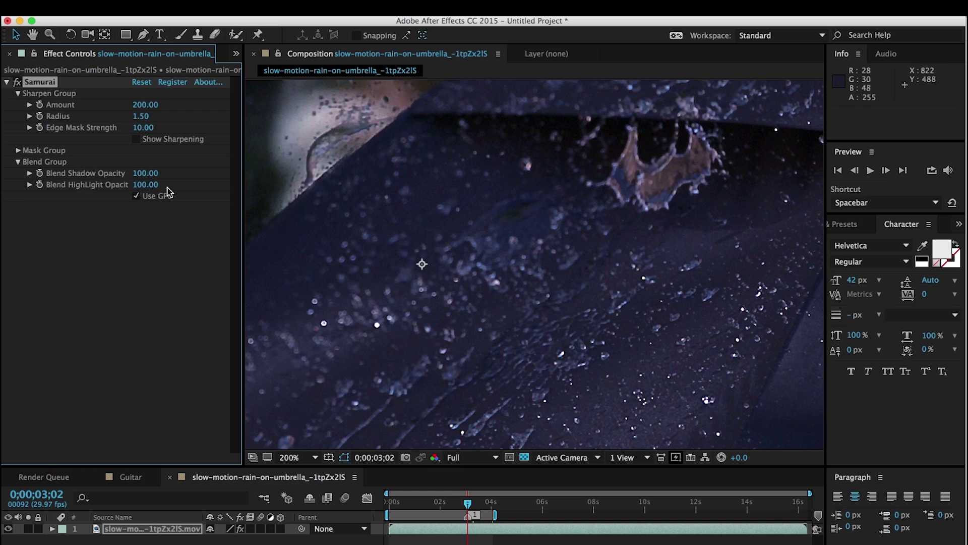
- Compare Blend HighLight Opacity at 50 and at 100
{"action": "left_click", "coordinate": [150, 187]}
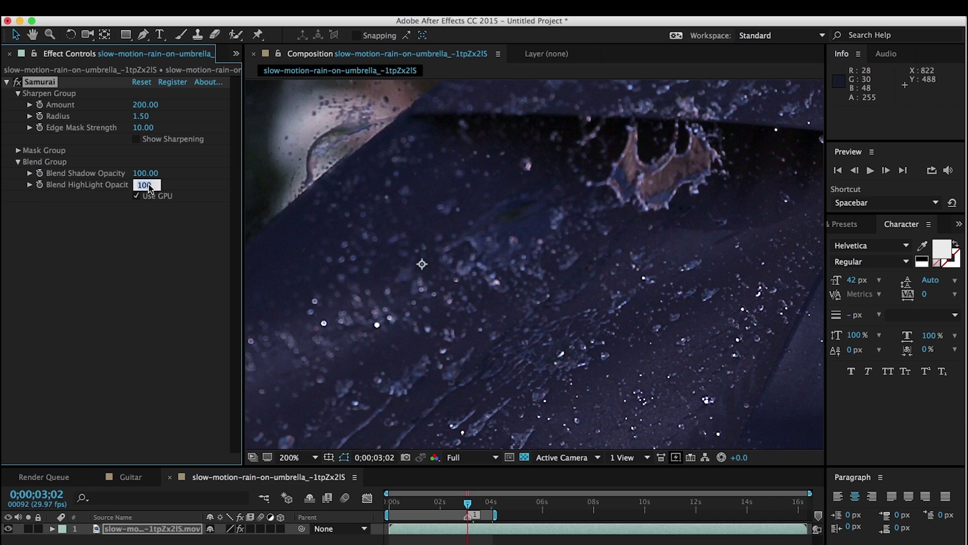
{"action": "type", "text": "50"}
{"action": "key", "text": "Return"}
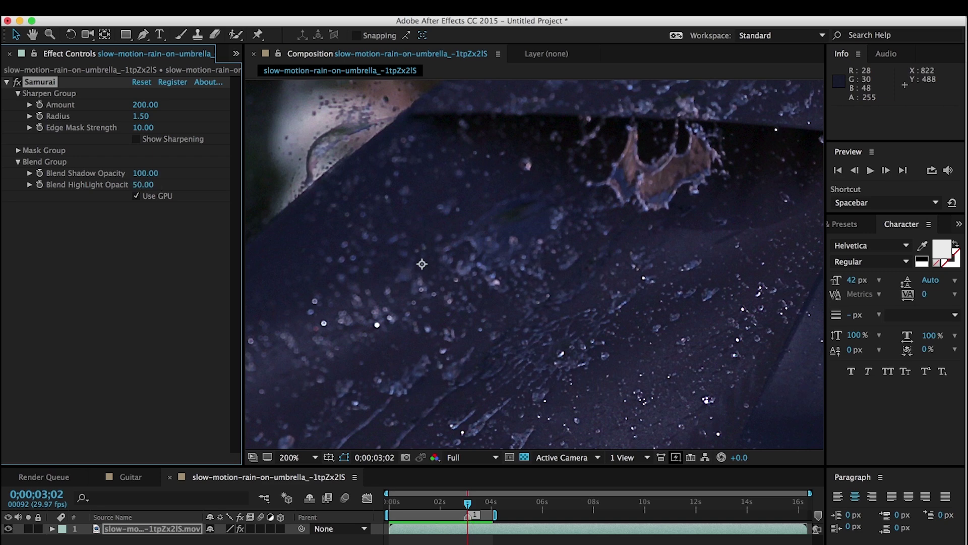
{"action": "left_click", "coordinate": [146, 185]}
{"action": "type", "text": "100"}
{"action": "key", "text": "Return"}
- Toggle Blend HighLight Opacity between 50 and 100 again, ending at 50
{"action": "left_click", "coordinate": [142, 187]}
{"action": "type", "text": "5"}
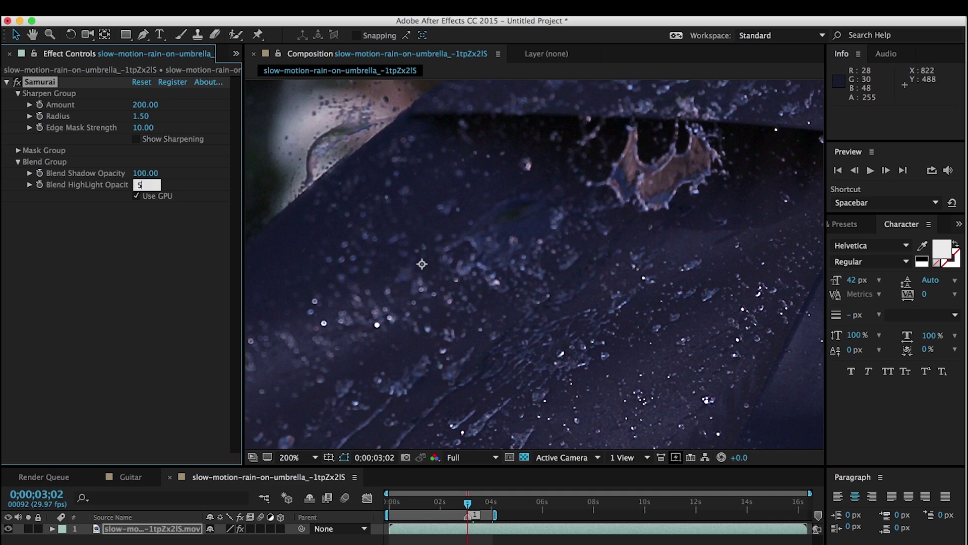
{"action": "type", "text": "0"}
{"action": "key", "text": "Return"}
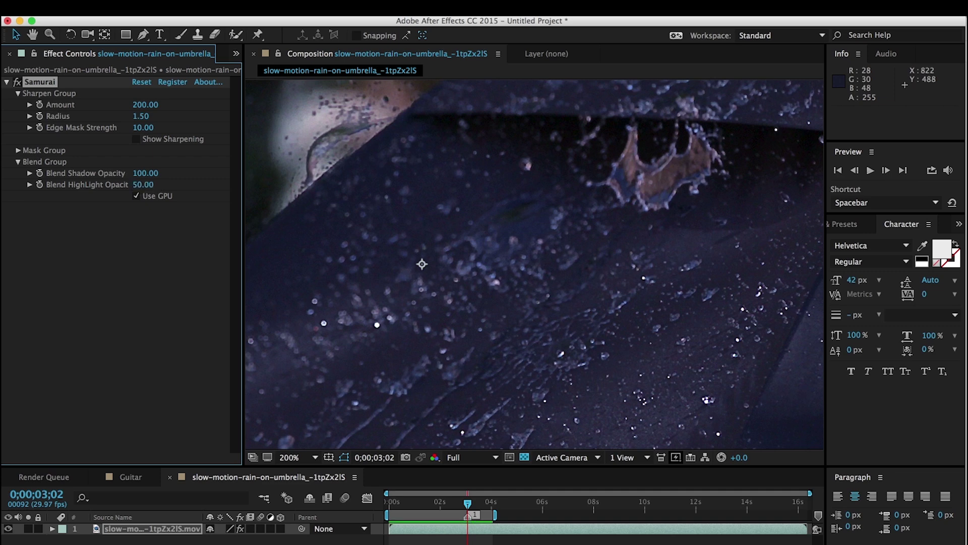
{"action": "left_click", "coordinate": [143, 185]}
{"action": "type", "text": "100"}
{"action": "key", "text": "Return"}
{"action": "left_click", "coordinate": [145, 185]}
{"action": "type", "text": "50"}
{"action": "key", "text": "Return"}
- Play a preview of the sharpened rain clip and stop it at 0;00;00;23
{"action": "left_click", "coordinate": [870, 171]}
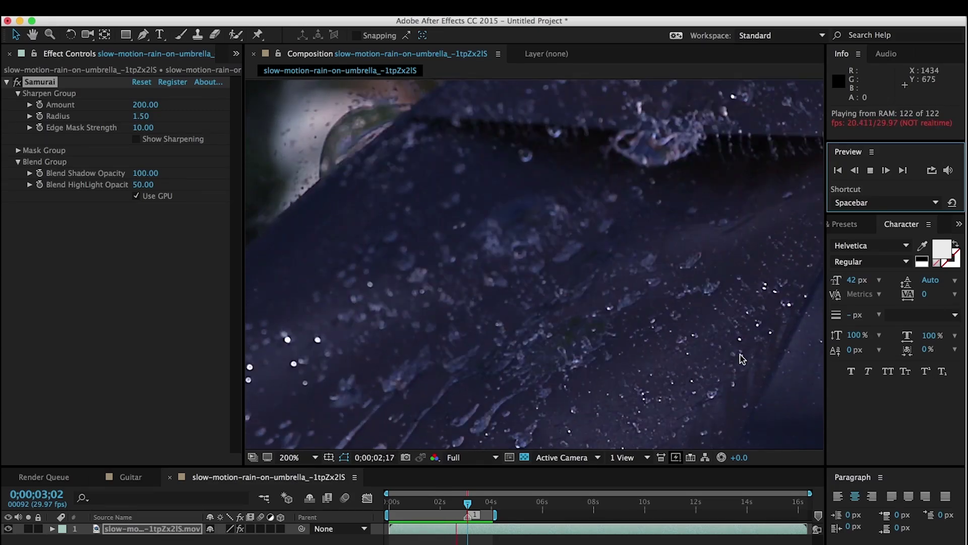
{"action": "left_click", "coordinate": [869, 170]}
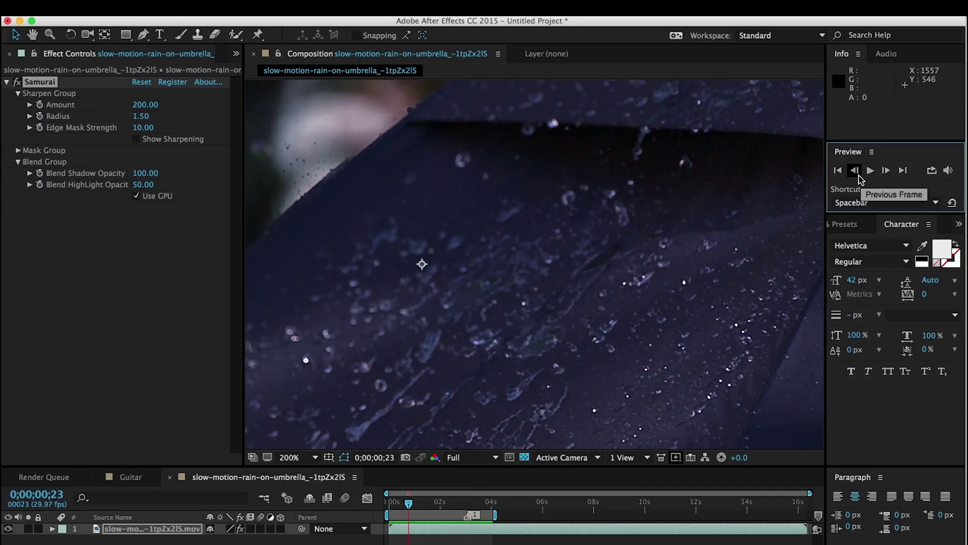